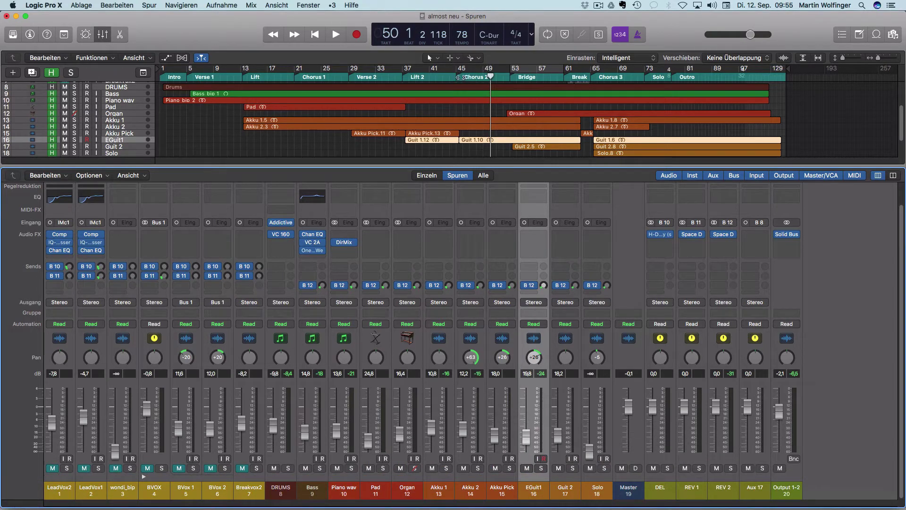
- Play the song from Chorus 2 and reduce the soloed channels to Akku 1, Akku 2 and Akku Pick
click(462, 77)
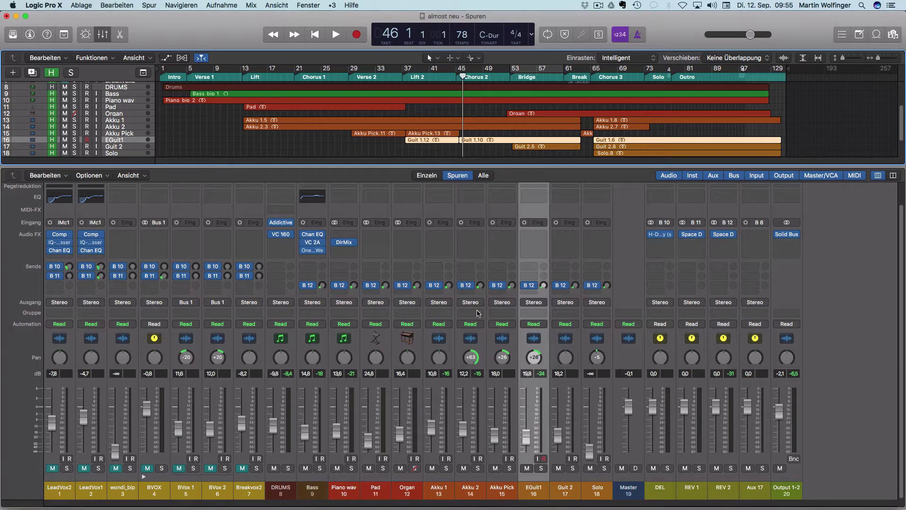
key(space)
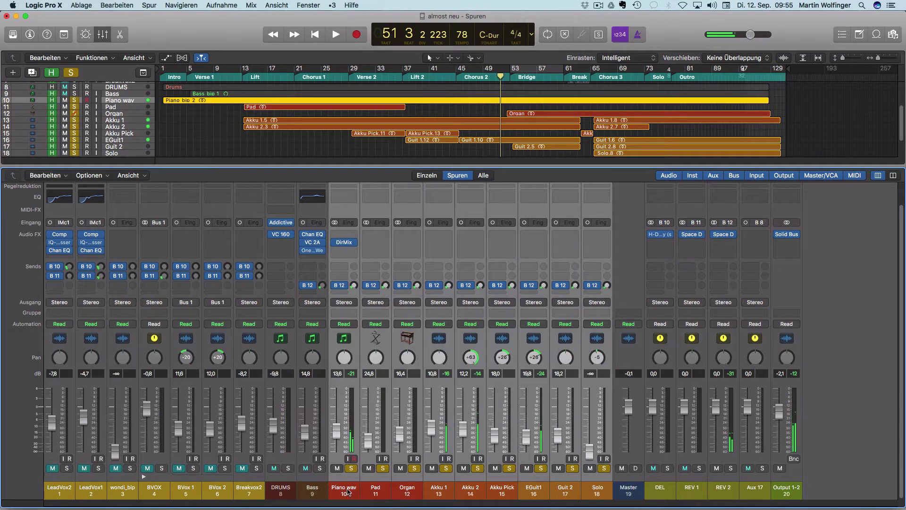
click(343, 492)
shift+click(413, 493)
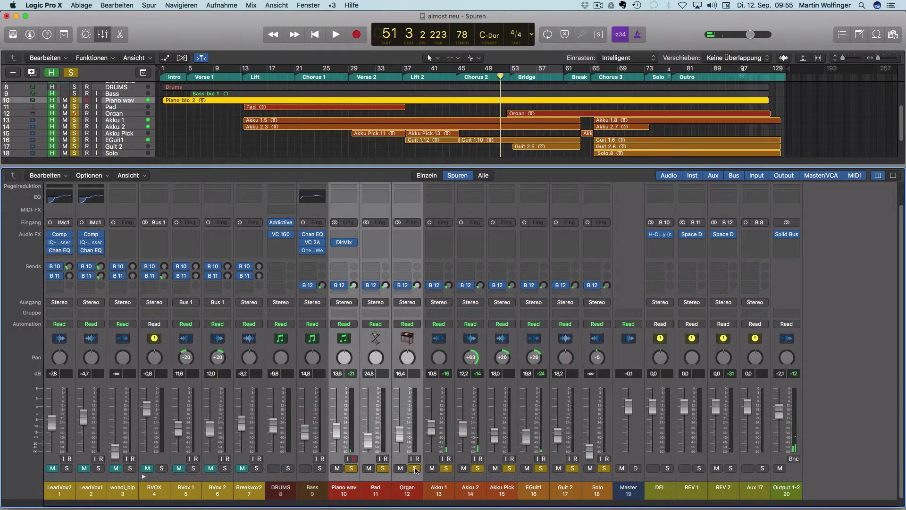
click(415, 469)
drag(534, 493, 594, 496)
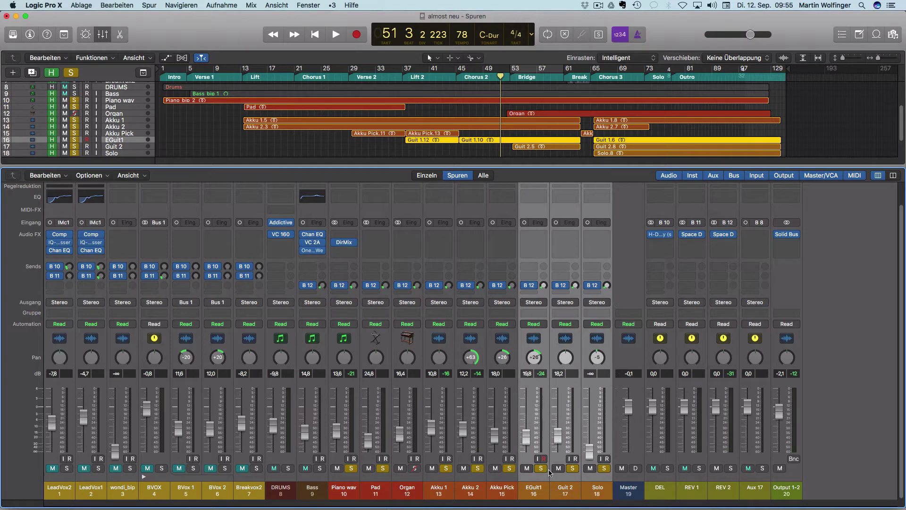
click(540, 468)
click(351, 468)
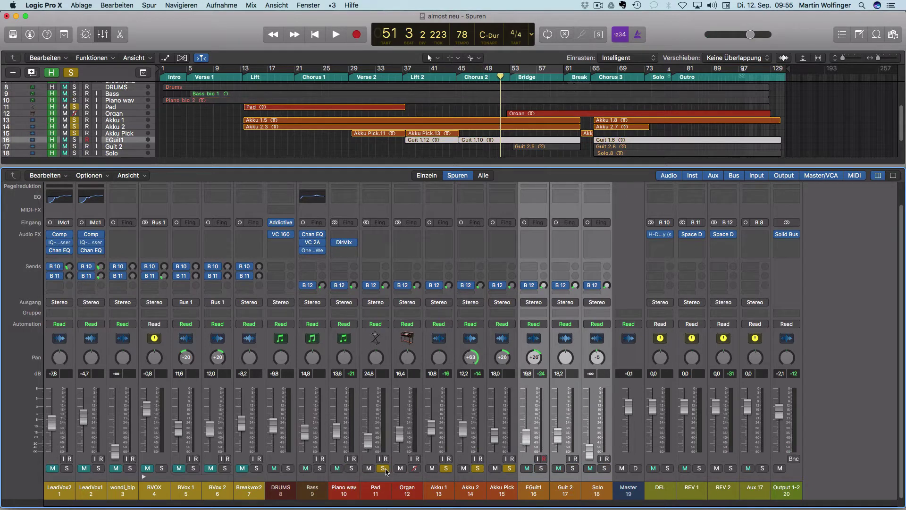
click(383, 468)
- Listen to the soloed Akku 1, Akku 2 and Akku Pick tracks from the start of Chorus 2 at bar 46
click(464, 72)
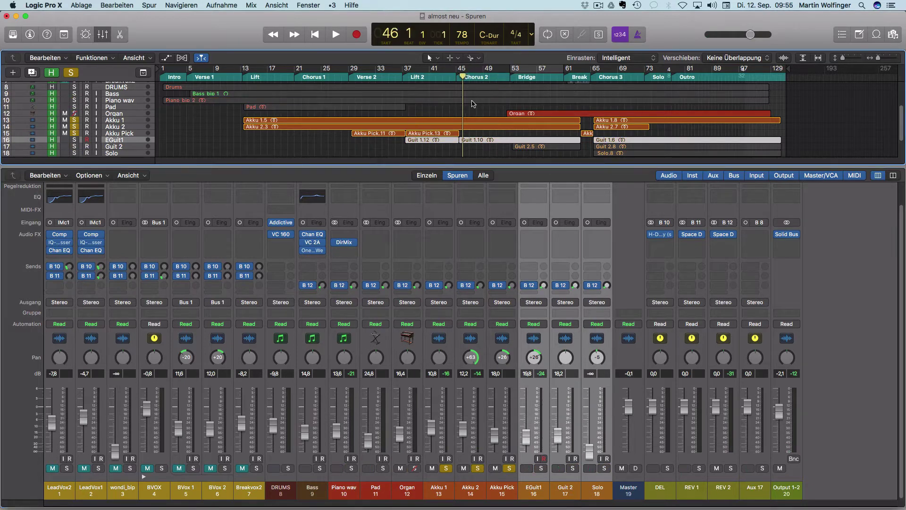
key(space)
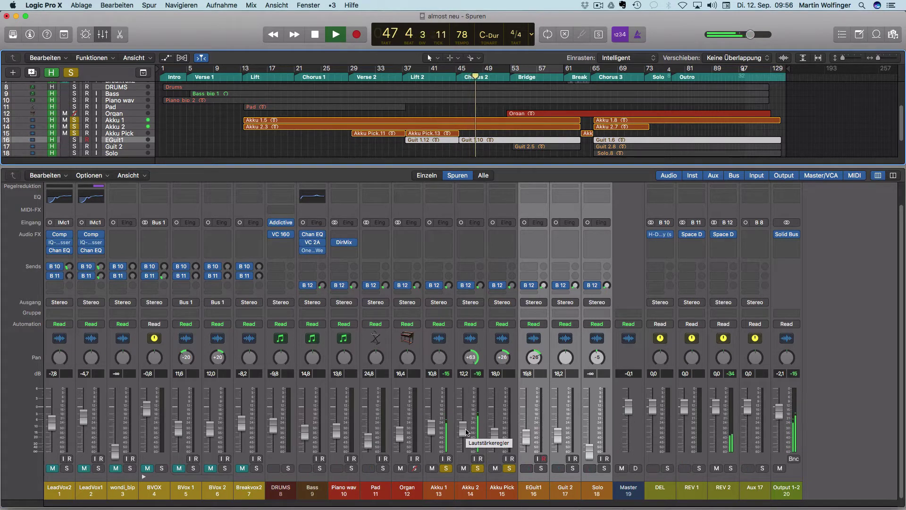
key(space)
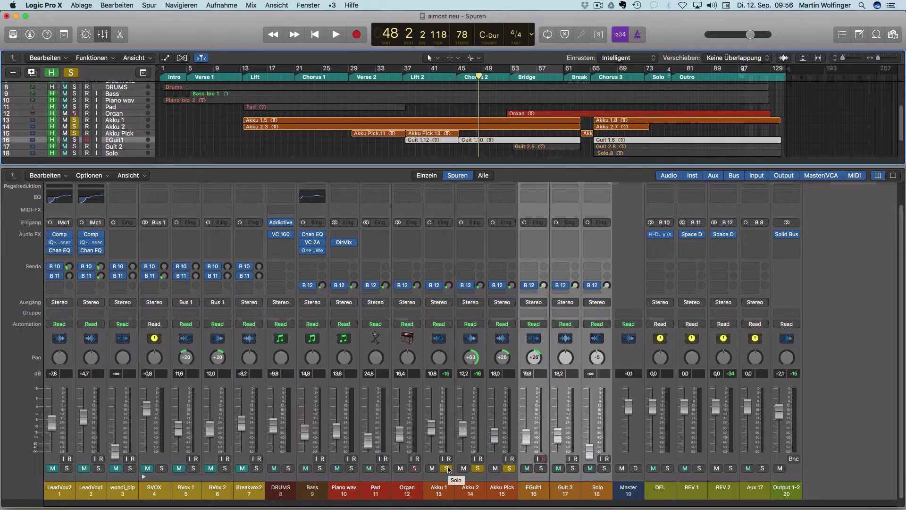
- Insert a Channel EQ on all channels from Piano wav to Solo (10 to 18) and close the Piano wav EQ window
drag(343, 494, 588, 497)
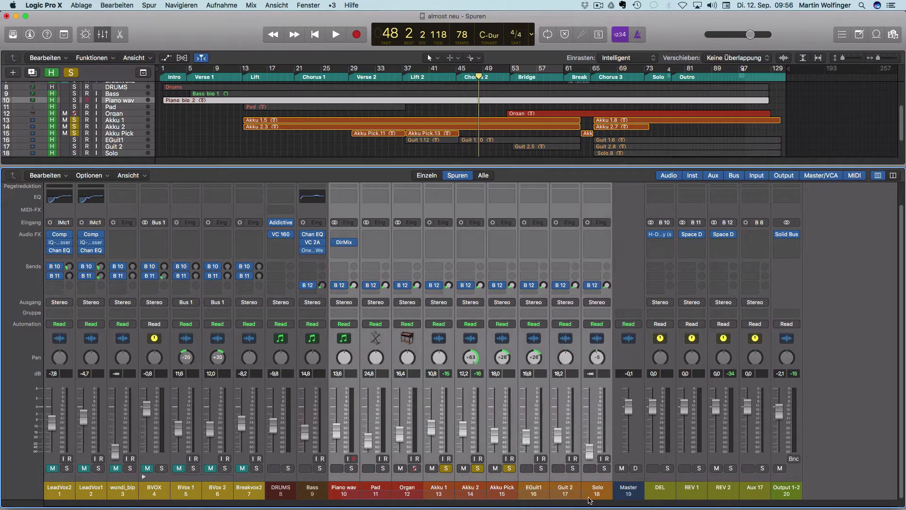
click(348, 197)
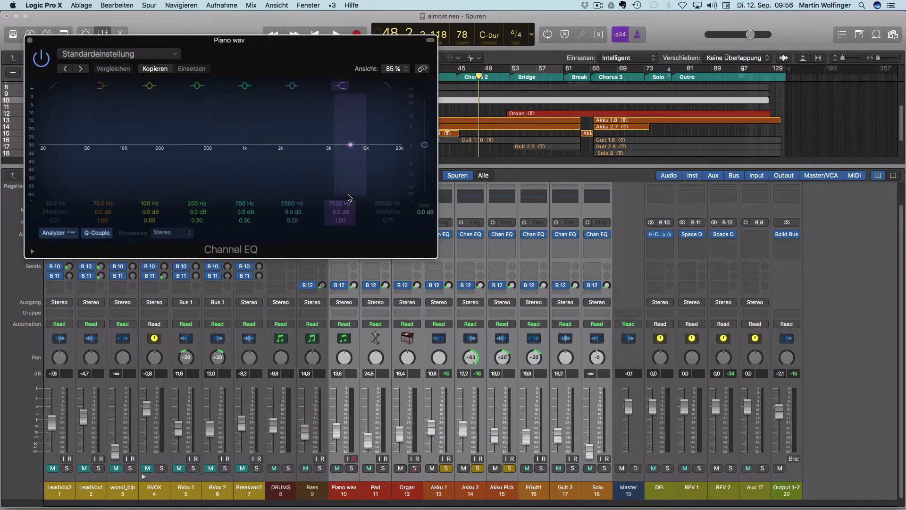
click(30, 42)
- Solo only Akku 1 and enable the low-cut band in its Channel EQ
click(439, 493)
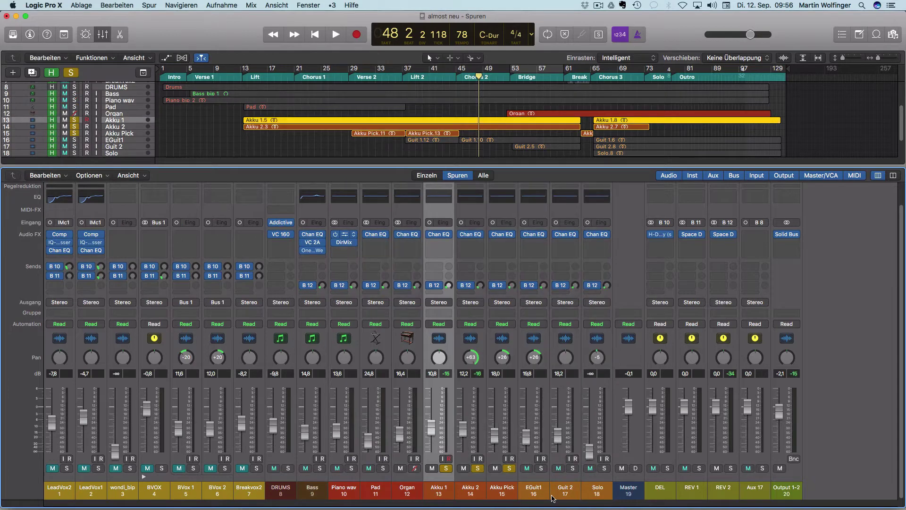
click(477, 468)
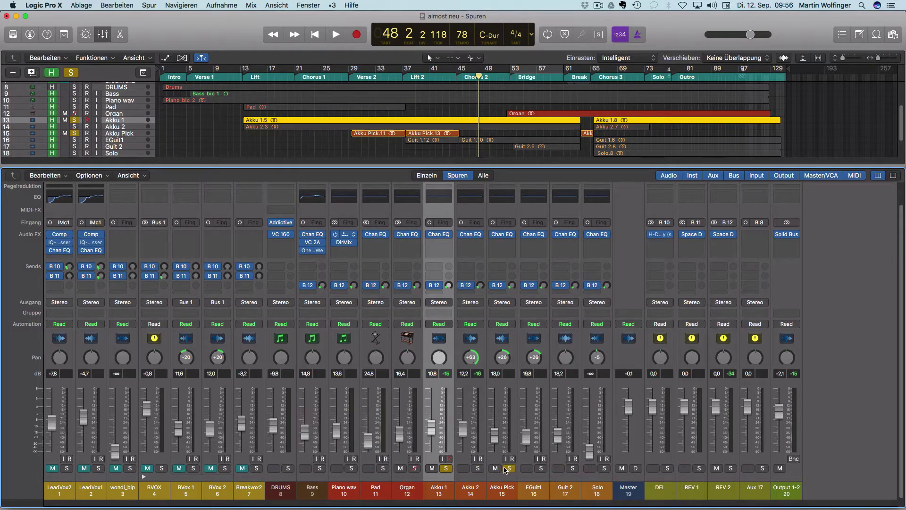
click(509, 468)
click(439, 199)
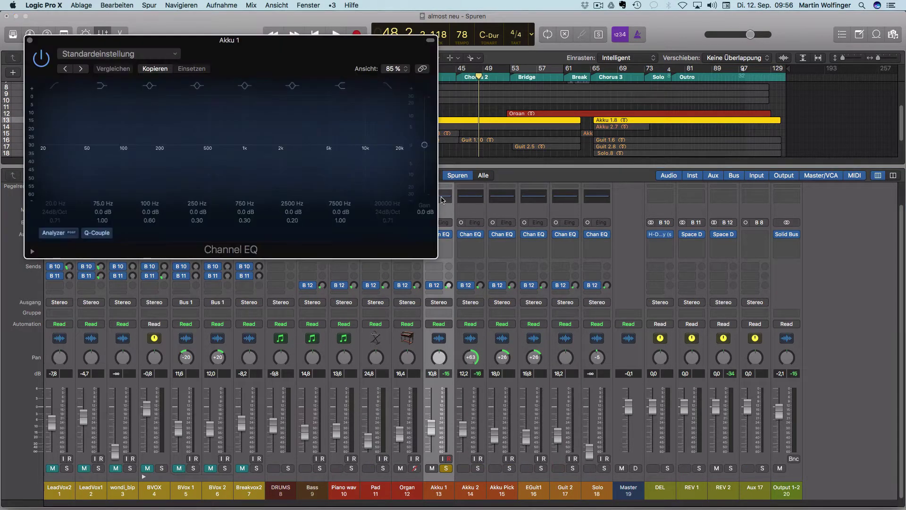
drag(233, 55, 478, 187)
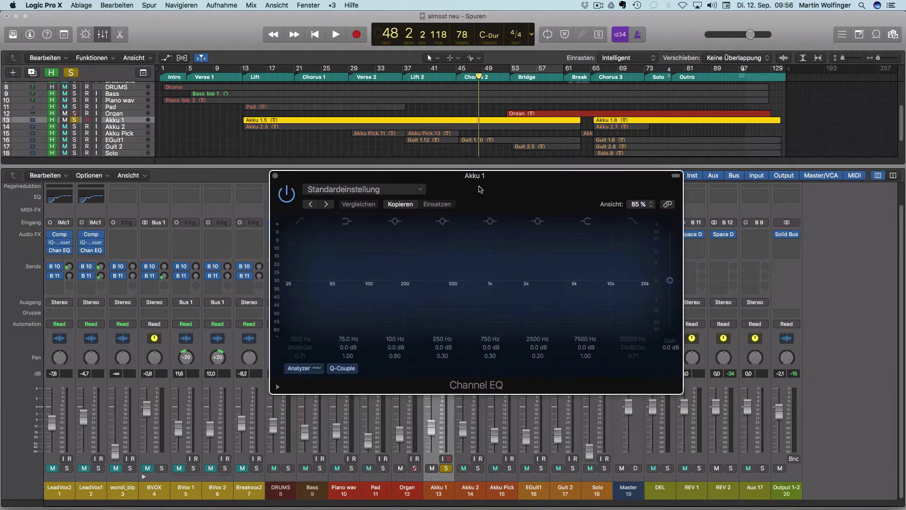
click(287, 277)
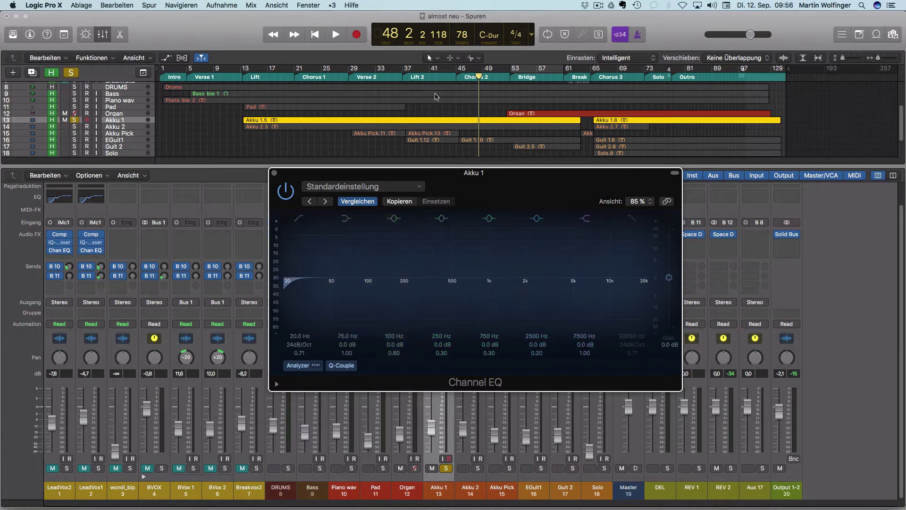
- Sweep Akku 1's low cut during playback, settle it at 126 Hz and close the EQ
key(space)
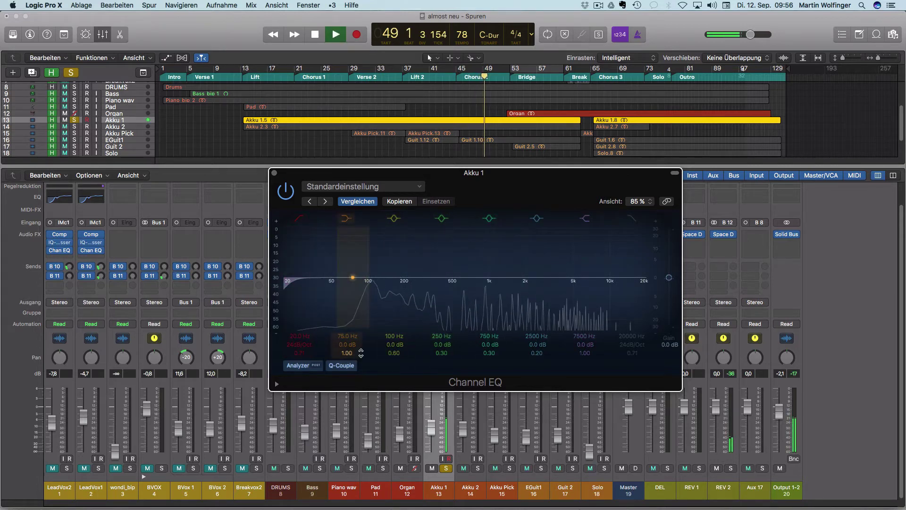
key(space)
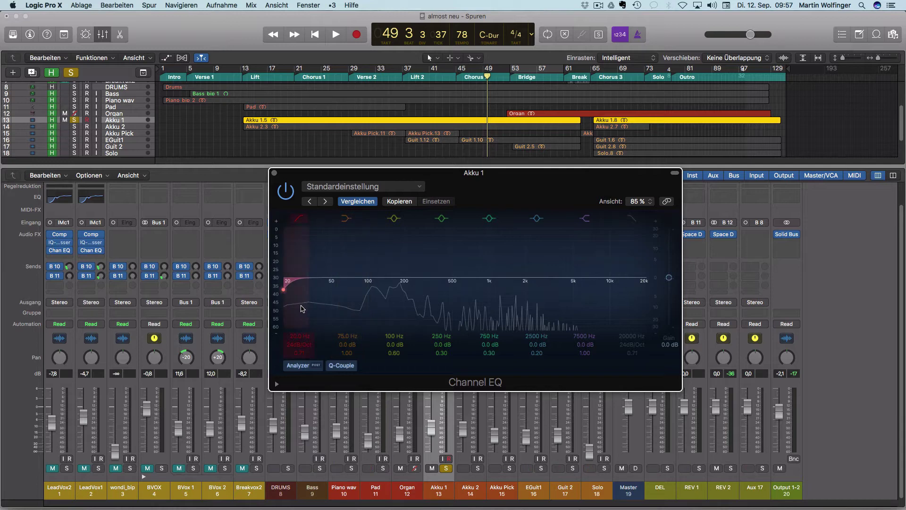
key(space)
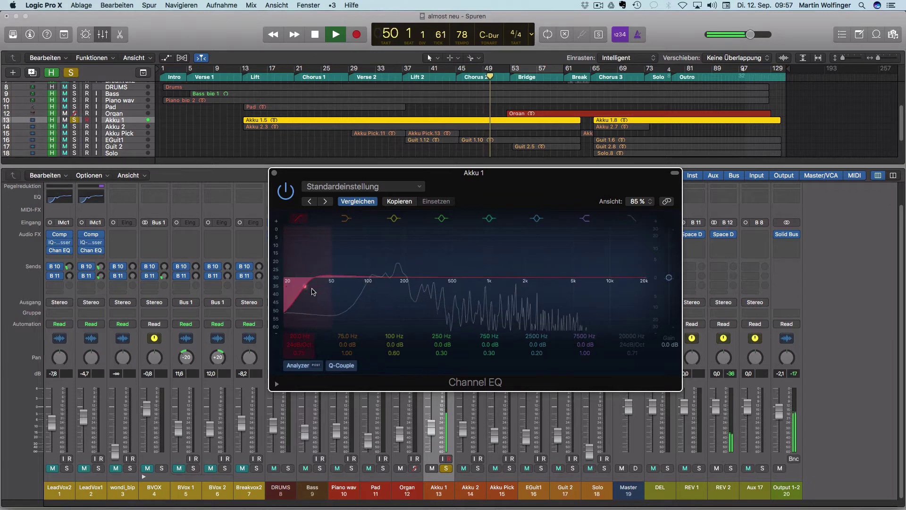
drag(312, 291, 456, 293)
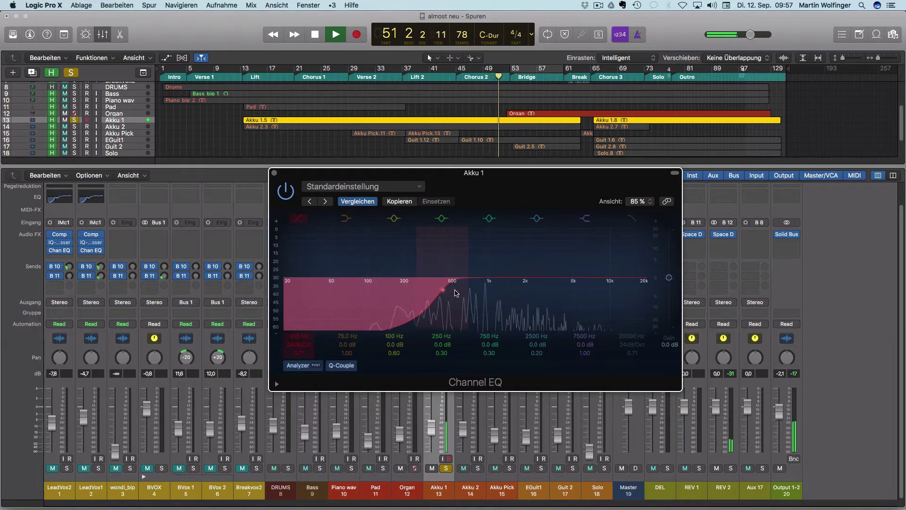
key(space)
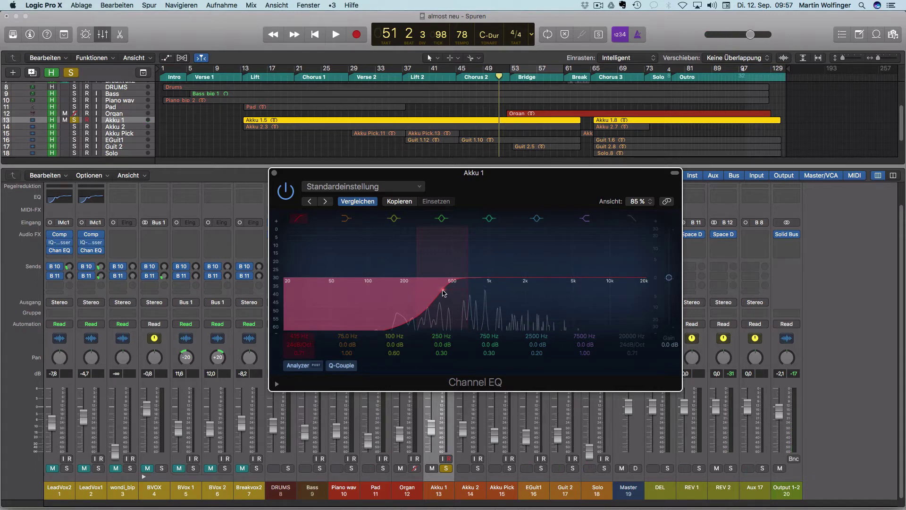
key(space)
drag(435, 293, 377, 292)
key(space)
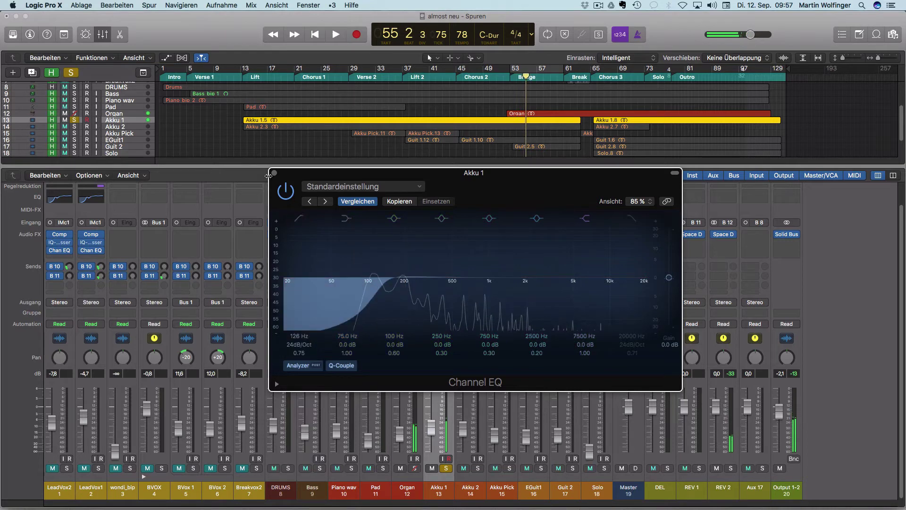
click(274, 173)
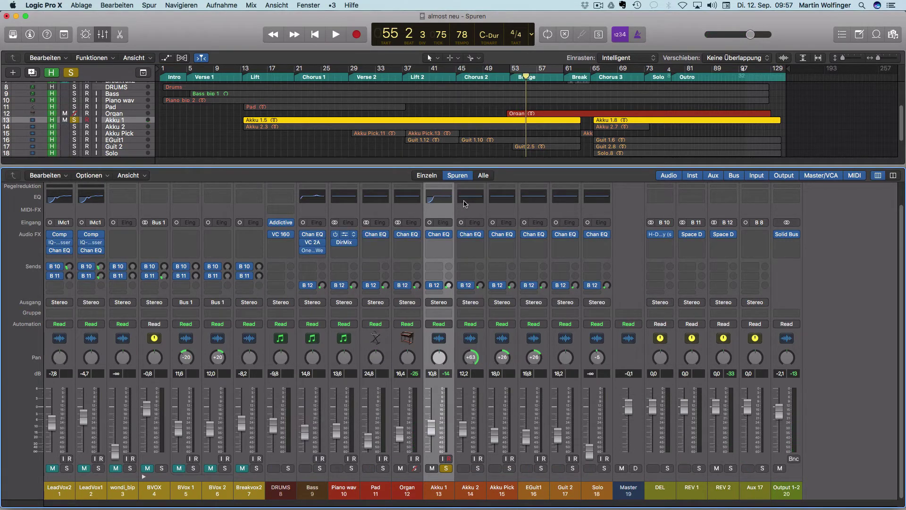
- Copy Akku 1's Channel EQ to Akku 2 and Akku Pick and turn off Akku 1's solo
drag(485, 199, 493, 200)
click(446, 468)
- Solo and play EGuit1, set its Channel EQ low cut just above 100 Hz and close the EQ
click(533, 488)
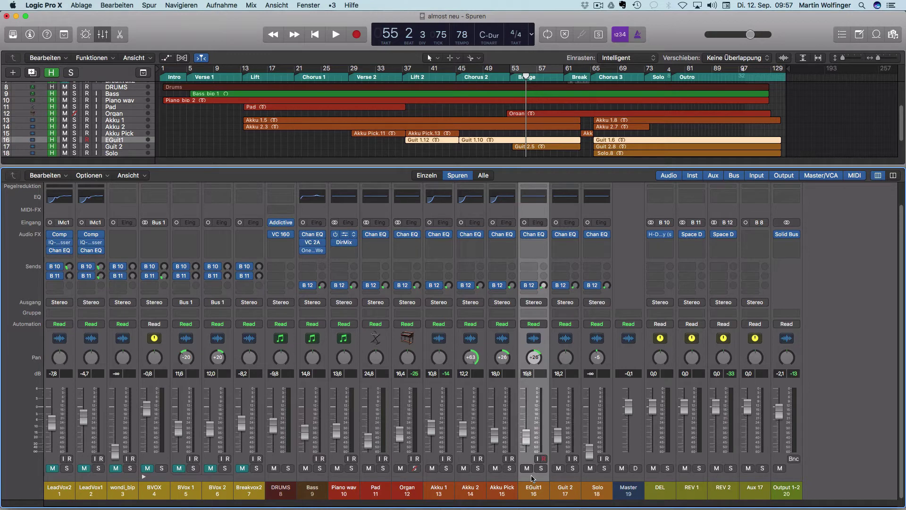
click(540, 468)
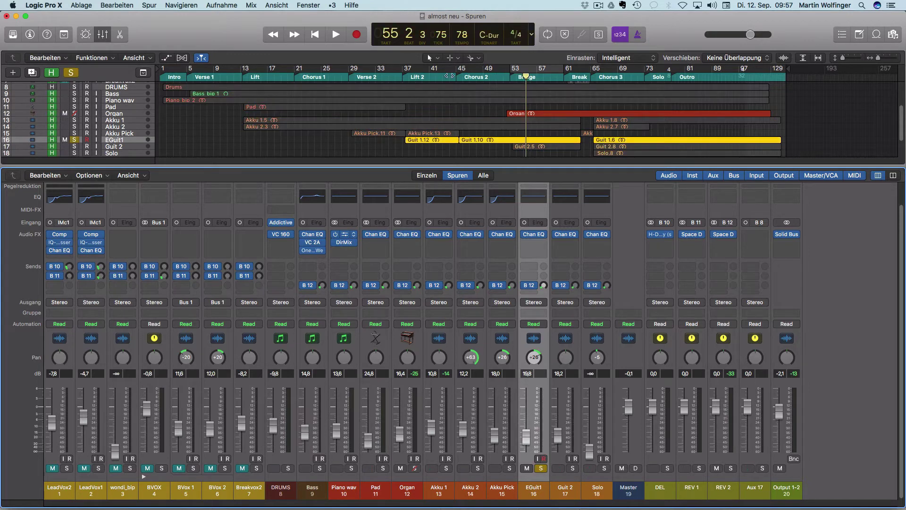
key(shift+space)
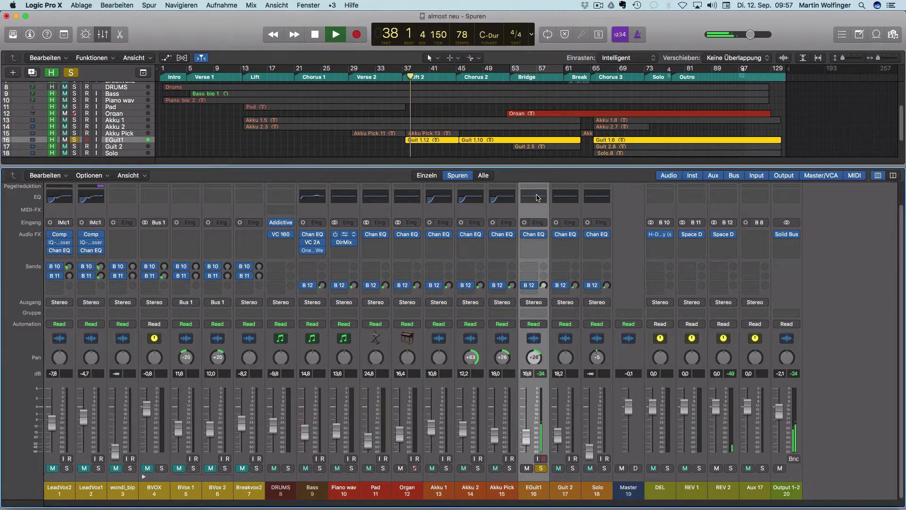
click(536, 197)
drag(469, 93, 482, 95)
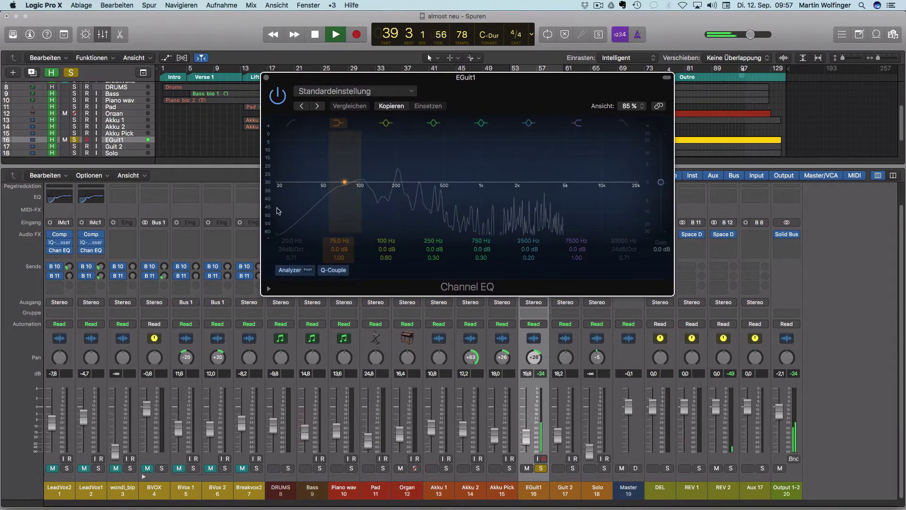
click(286, 164)
drag(285, 164, 374, 198)
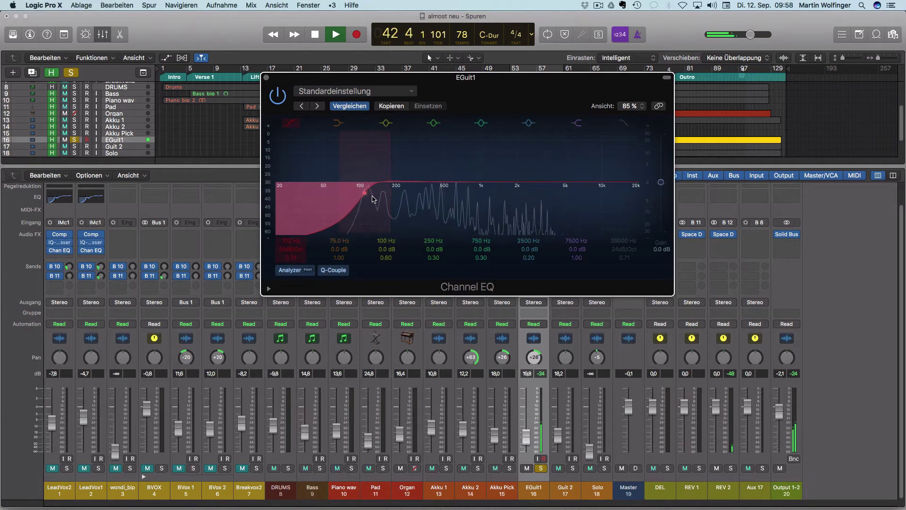
key(space)
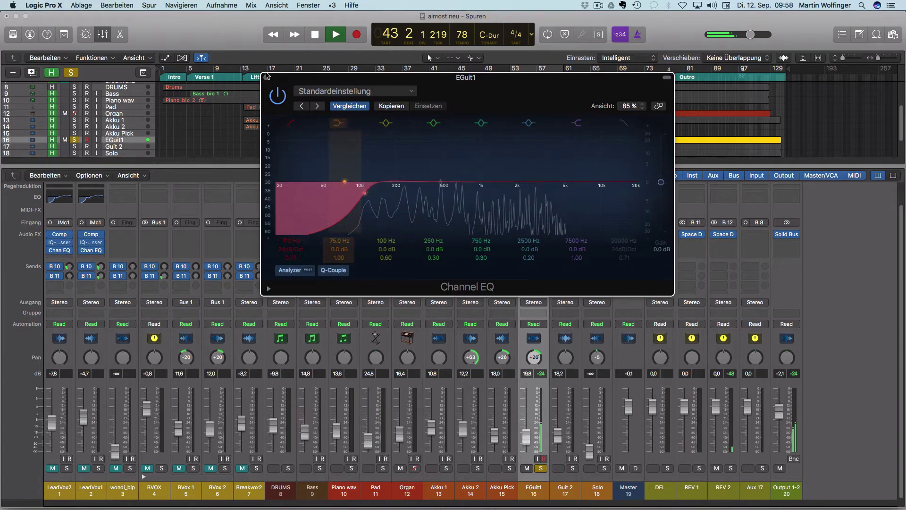
click(266, 77)
- Copy EGuit1's Channel EQ to Guit 2 and turn off EGuit1's solo
drag(541, 205, 571, 200)
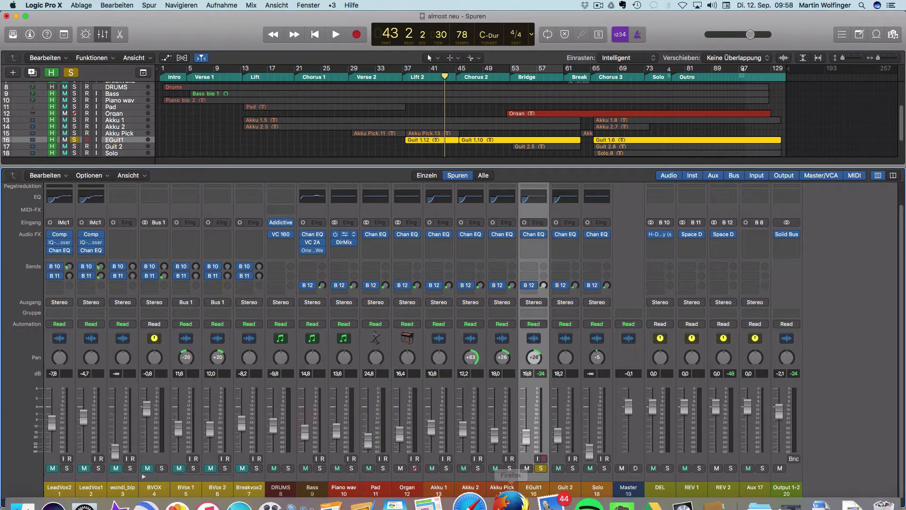
click(542, 469)
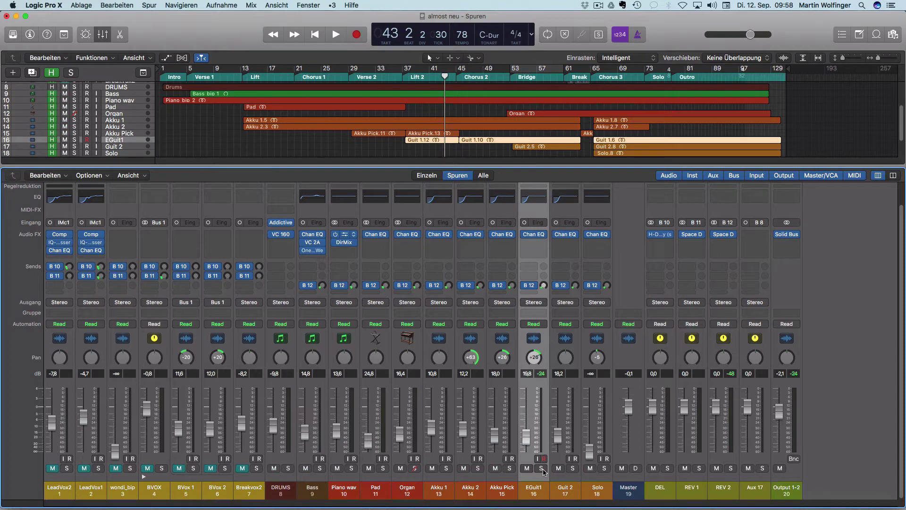
- Activate the low cut in Piano wav's Channel EQ, solo the track and start playback
click(403, 495)
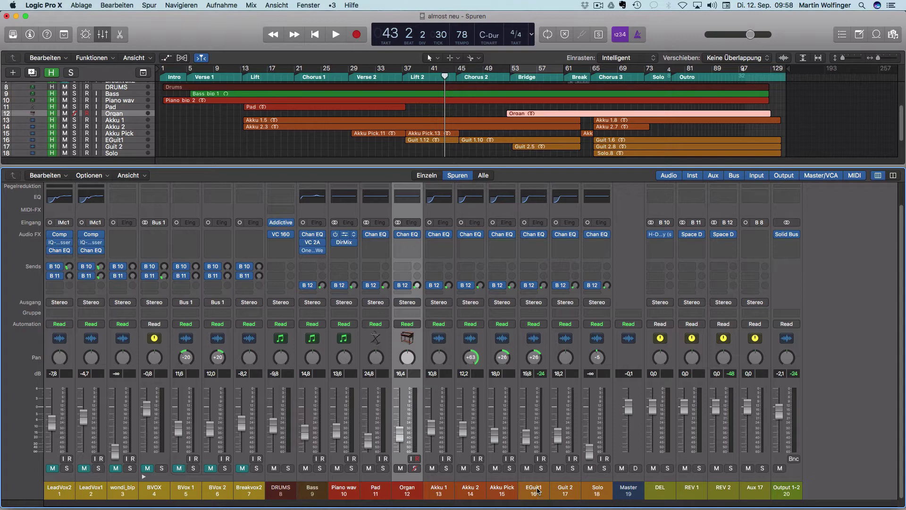
click(347, 493)
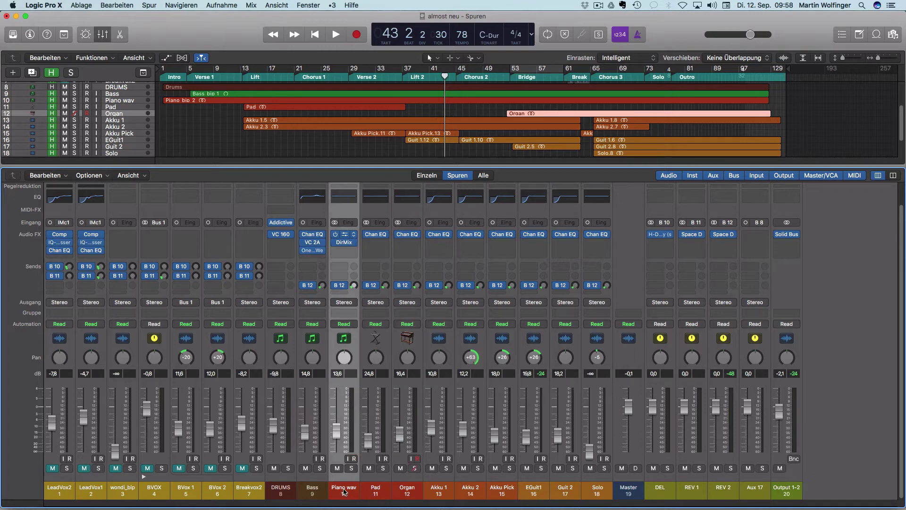
click(343, 198)
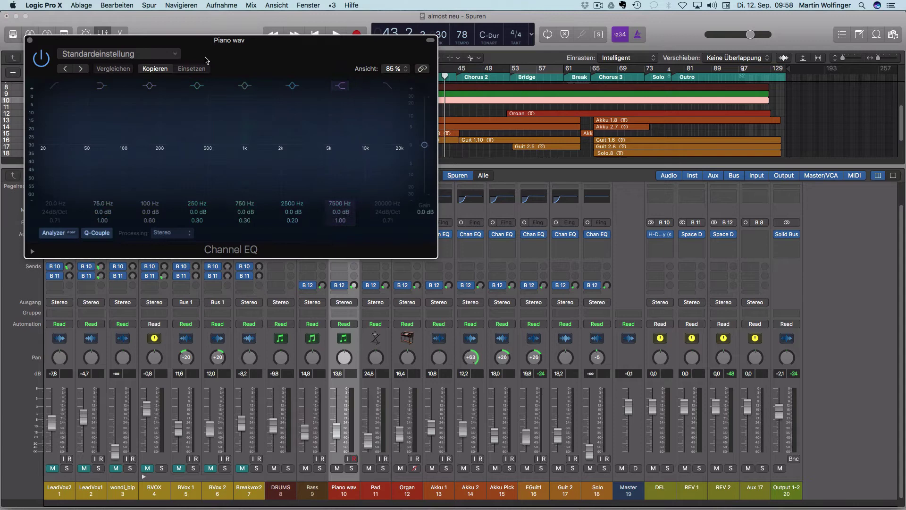
click(55, 86)
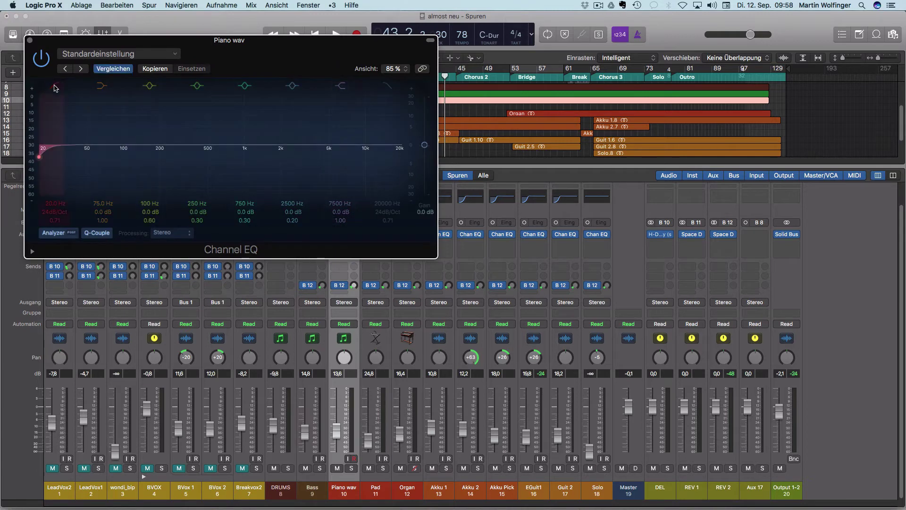
click(352, 468)
key(space)
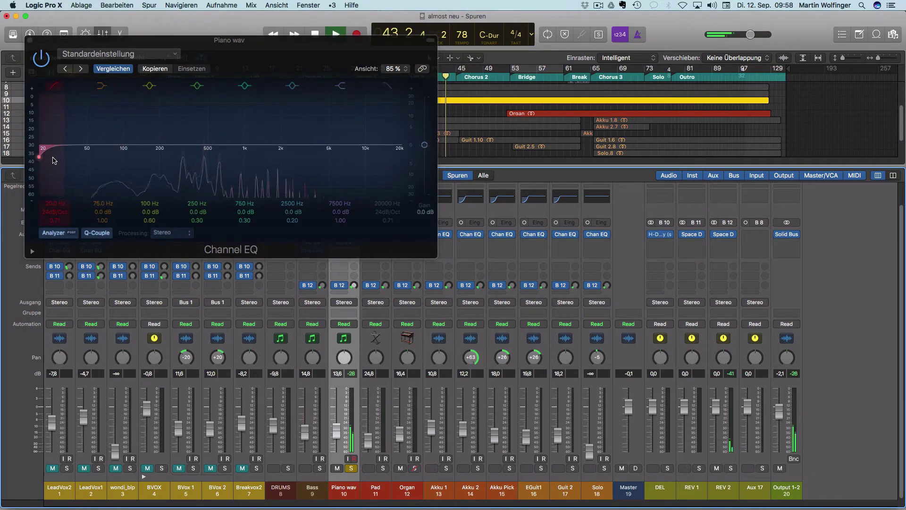
- Sweep Piano wav's low cut up to about 250 Hz, stop playback, close the EQ and turn off the track's solo
drag(41, 154, 184, 157)
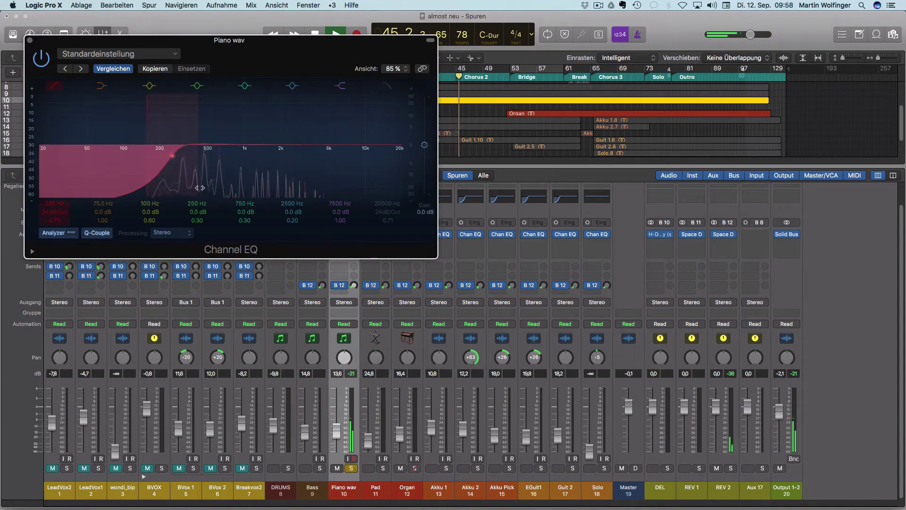
key(space)
key(super+w)
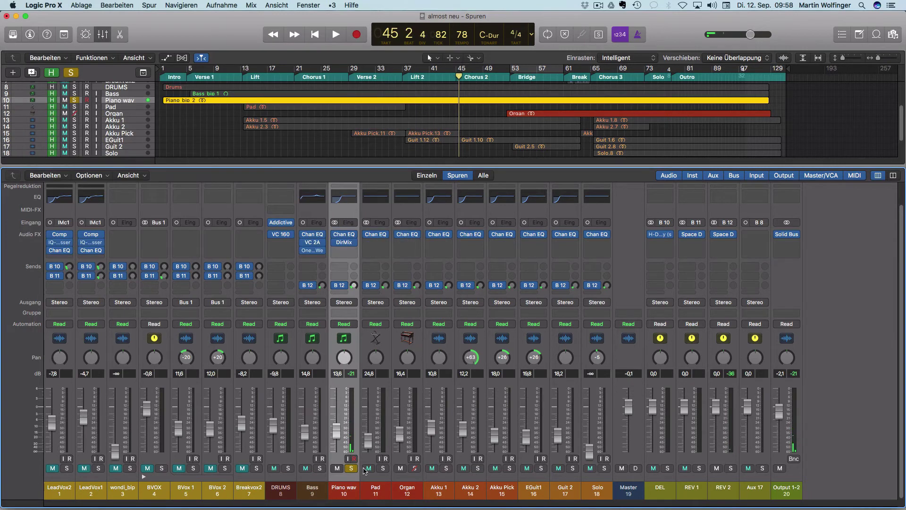
key(s)
- Solo the Pad track, open its Channel EQ and play from bar 13, where the Pad region starts
click(382, 487)
key(s)
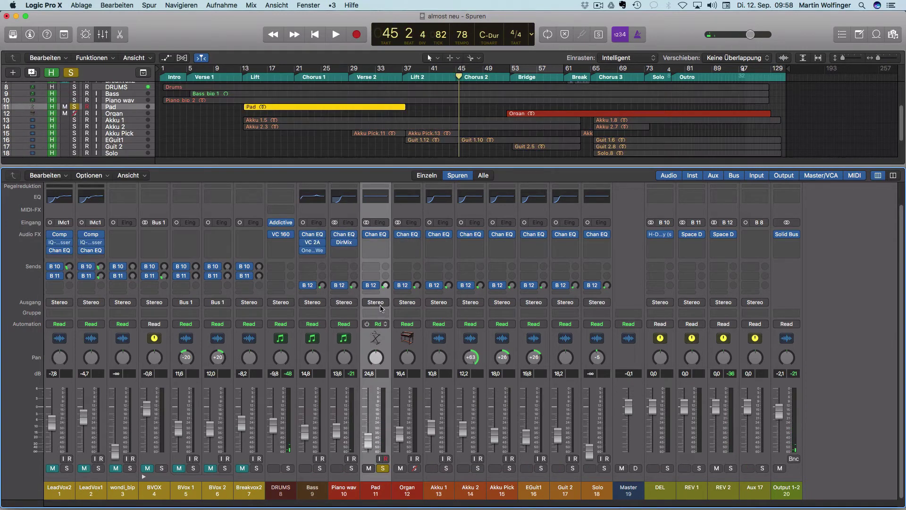
click(375, 197)
key(space)
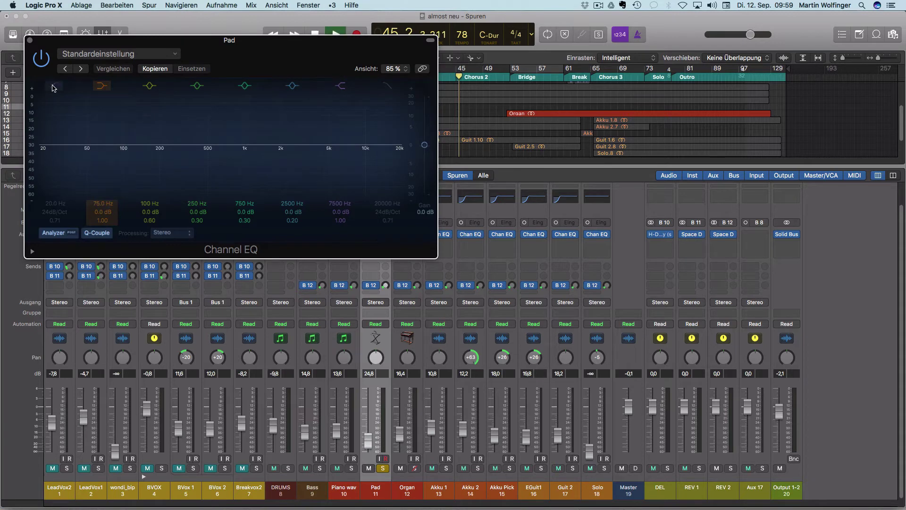
drag(310, 74, 577, 283)
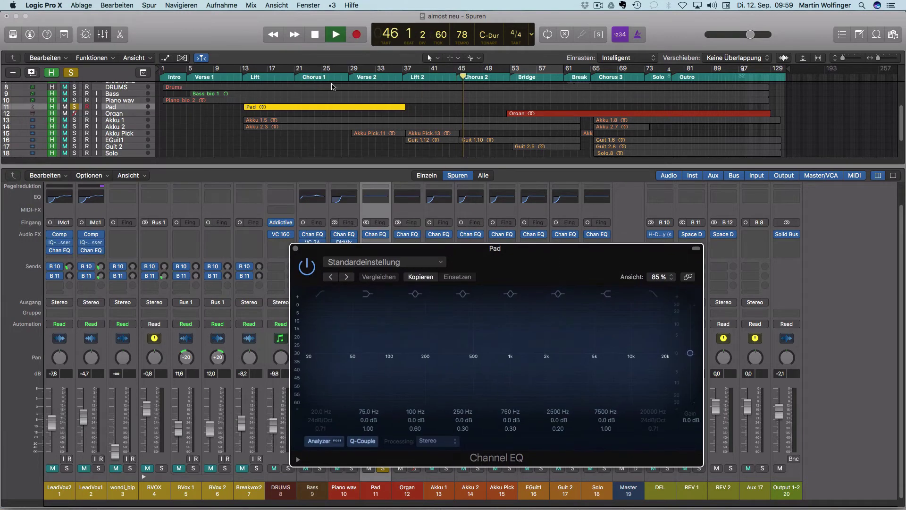
click(243, 70)
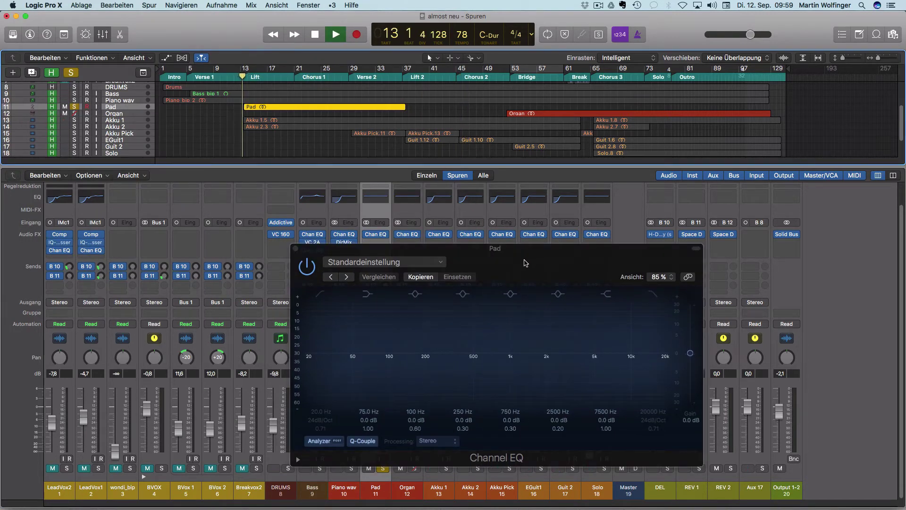
- Activate Pad's low cut at about 300 Hz, stop playback, close the EQ and turn off Pad's solo
drag(526, 263, 432, 117)
click(215, 222)
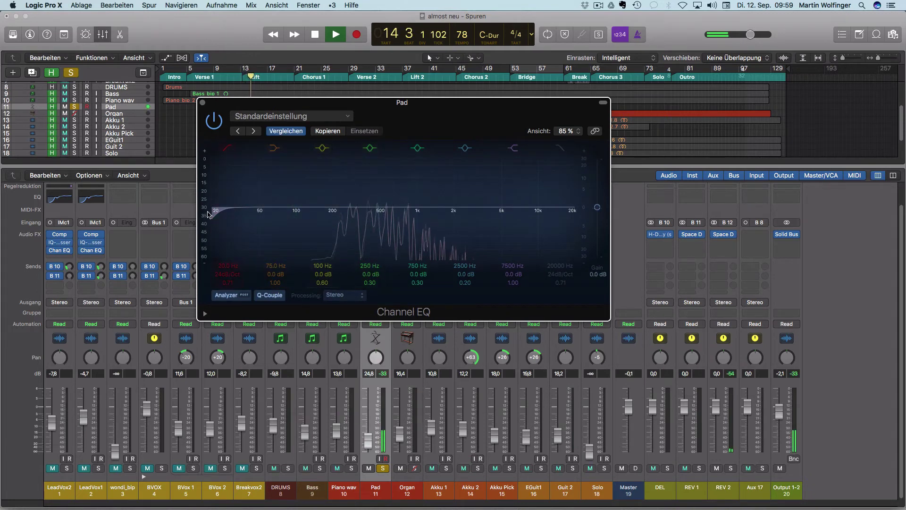
drag(209, 213, 367, 218)
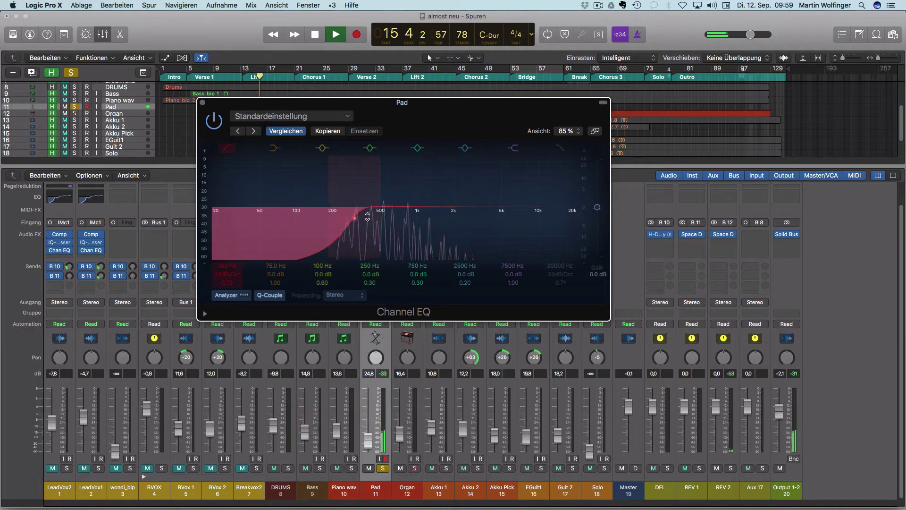
key(space)
click(203, 103)
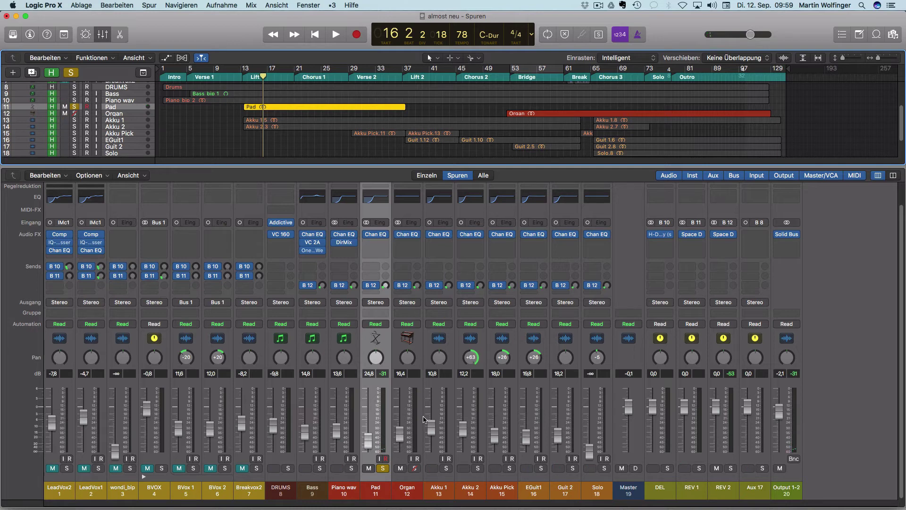
click(383, 468)
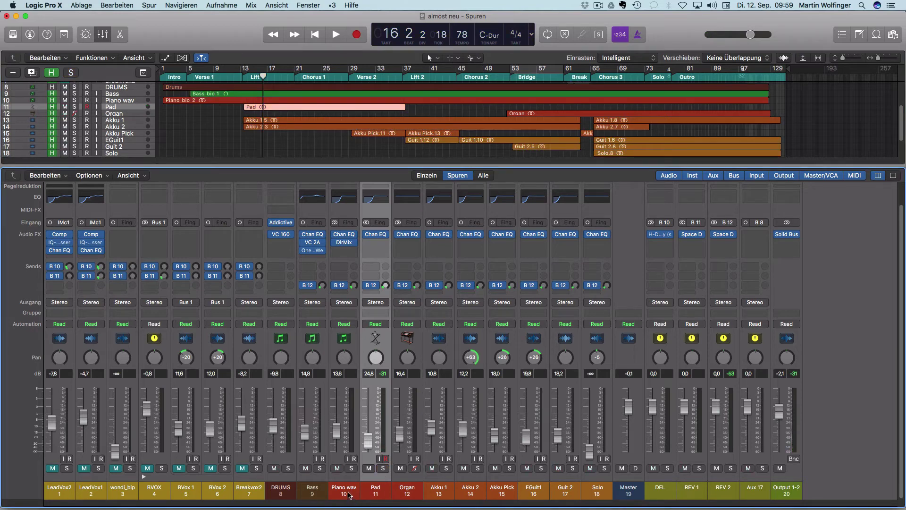
- Solo all tracks from Piano wav to Solo and play from bar 45, comparing their Channel EQs bypassed and active
key(Up)
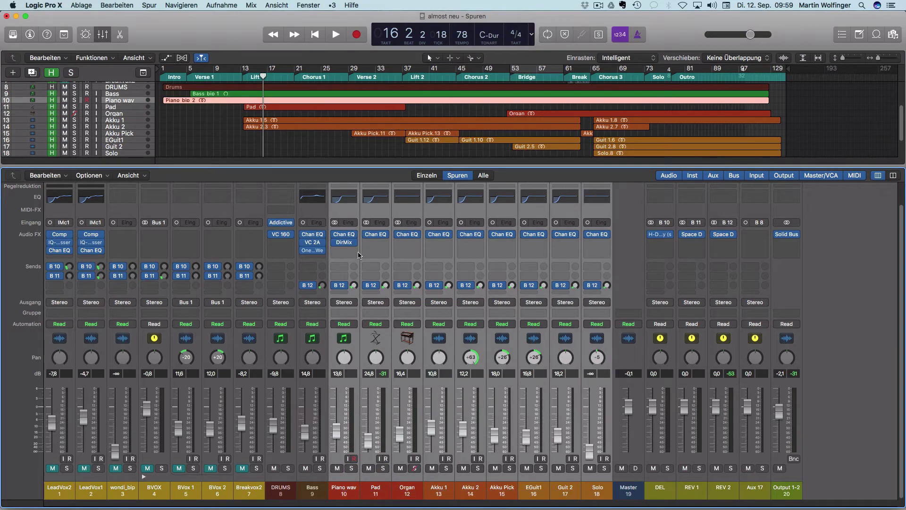
click(351, 469)
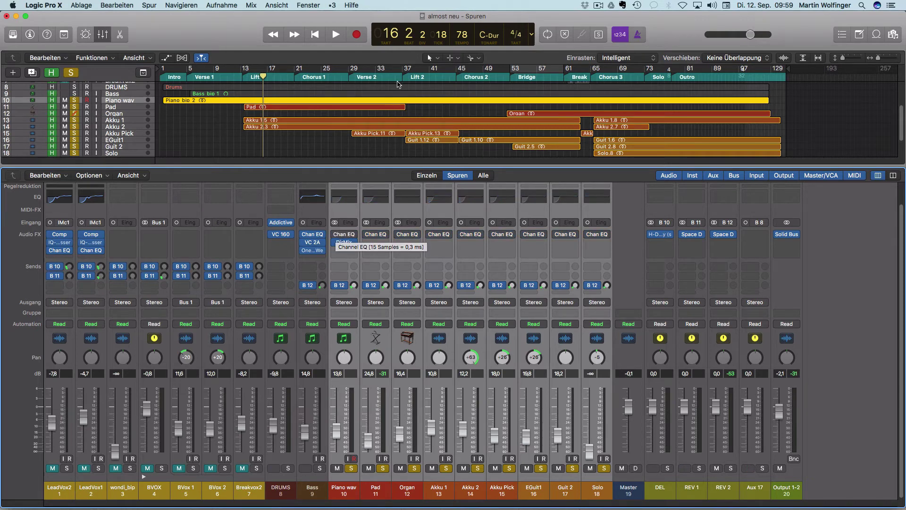
click(454, 77)
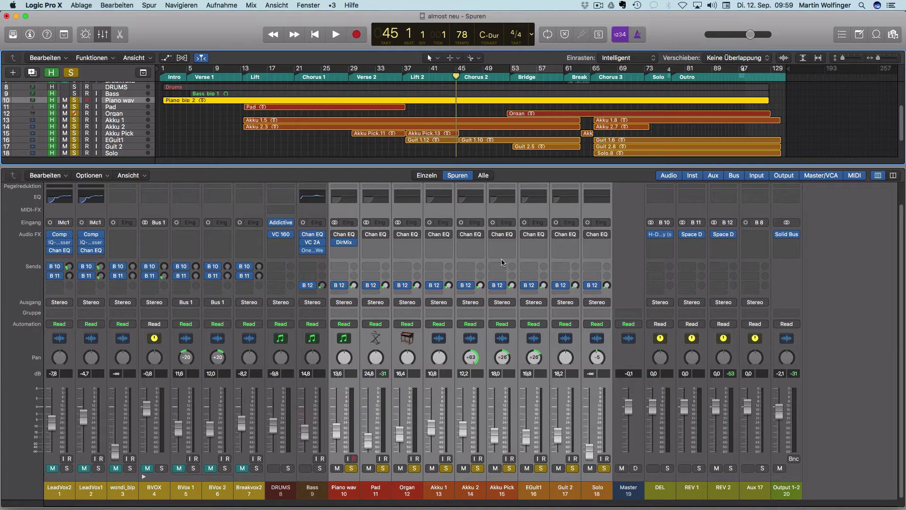
key(space)
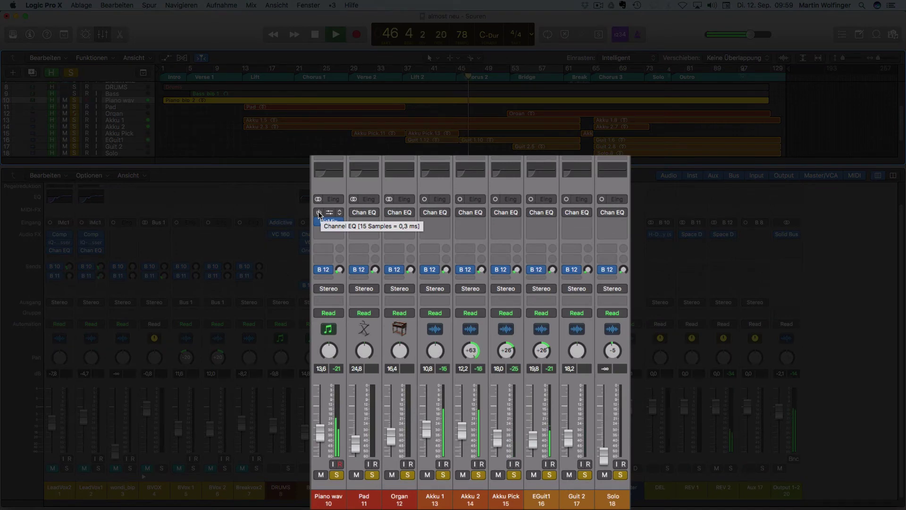
click(319, 213)
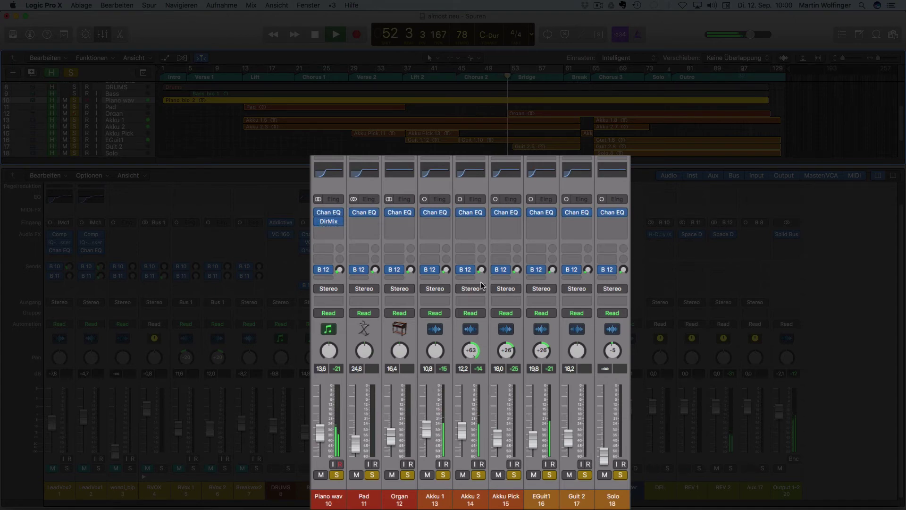
key(space)
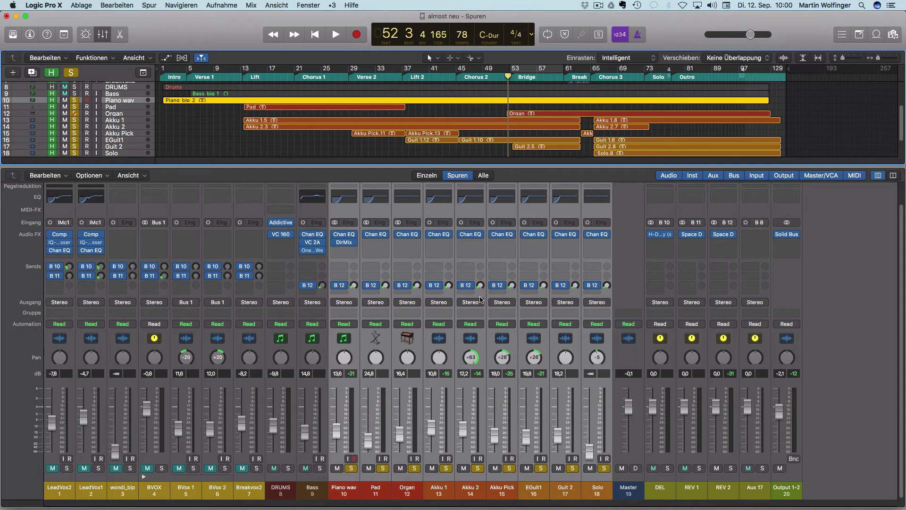
- Add Bass and DRUMS to the soloed tracks and play from bar 53 with the selected tracks' Channel EQs bypassed
click(320, 468)
click(287, 469)
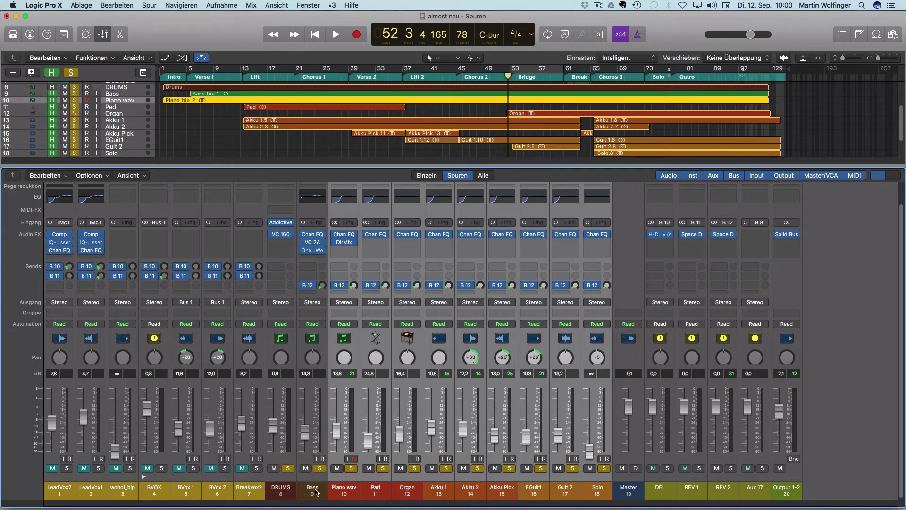
click(456, 76)
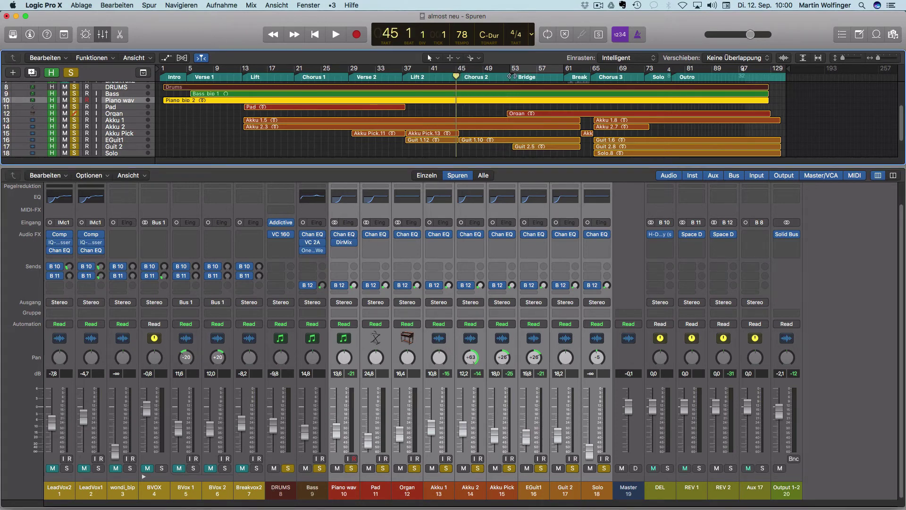
click(512, 76)
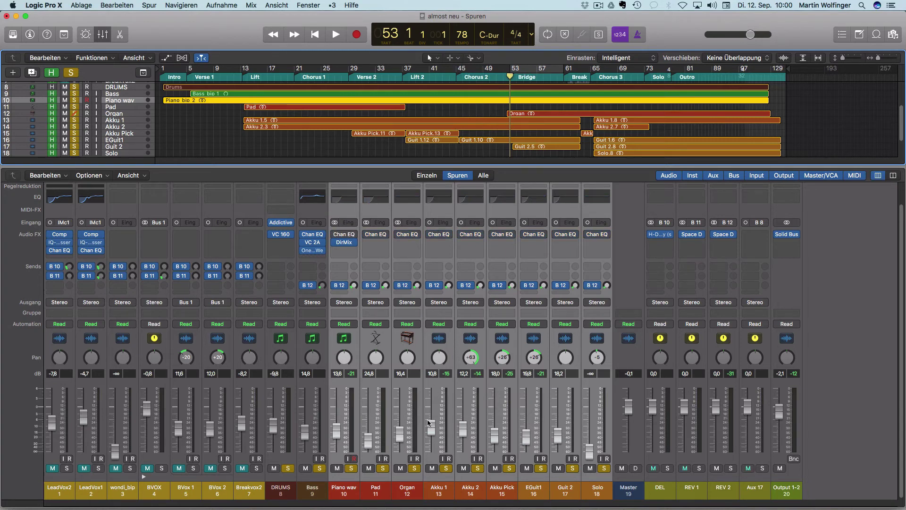
key(space)
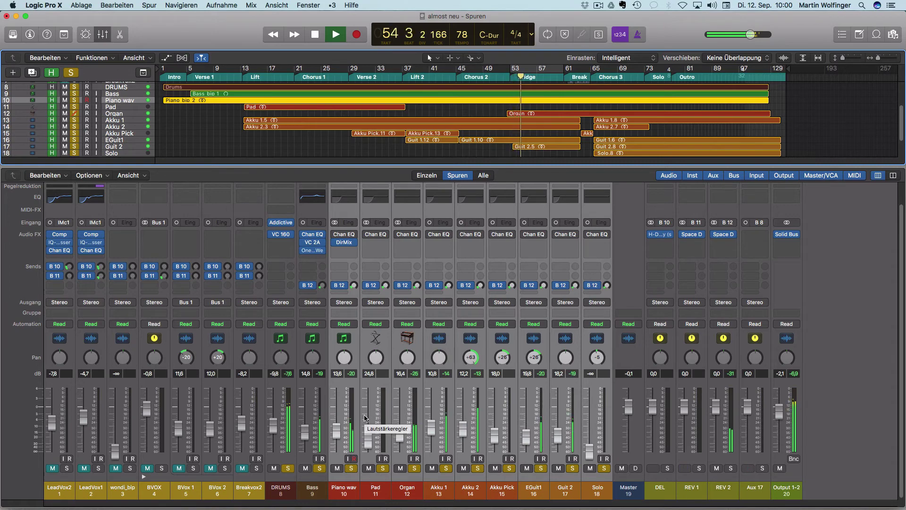
- Raise the DRUMS fader to -8.0 dB during playback, compare the Channel EQs off and on, and stop with them active
mouse_move(336, 235)
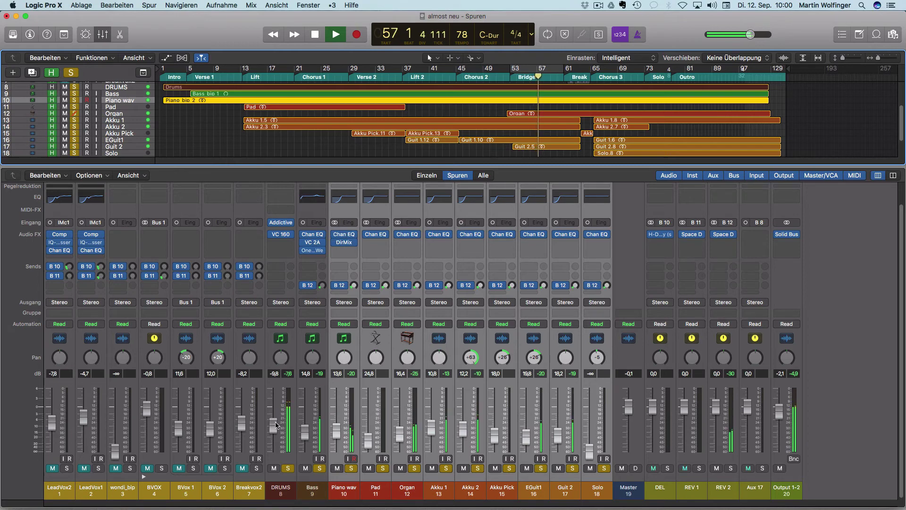
drag(276, 424, 276, 423)
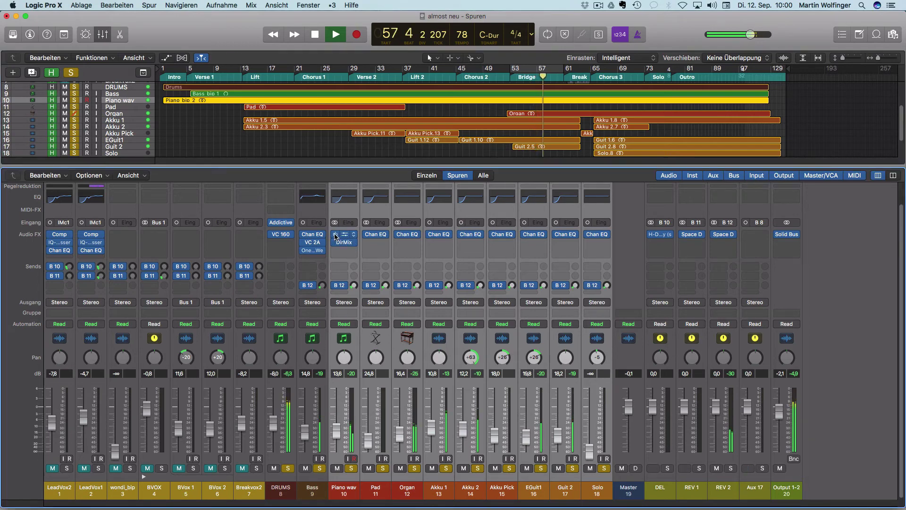
click(335, 235)
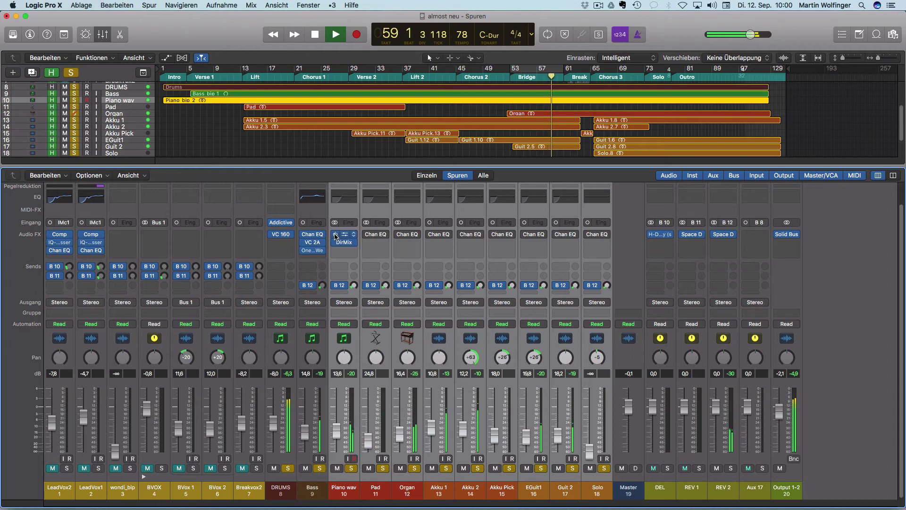
click(335, 235)
key(space)
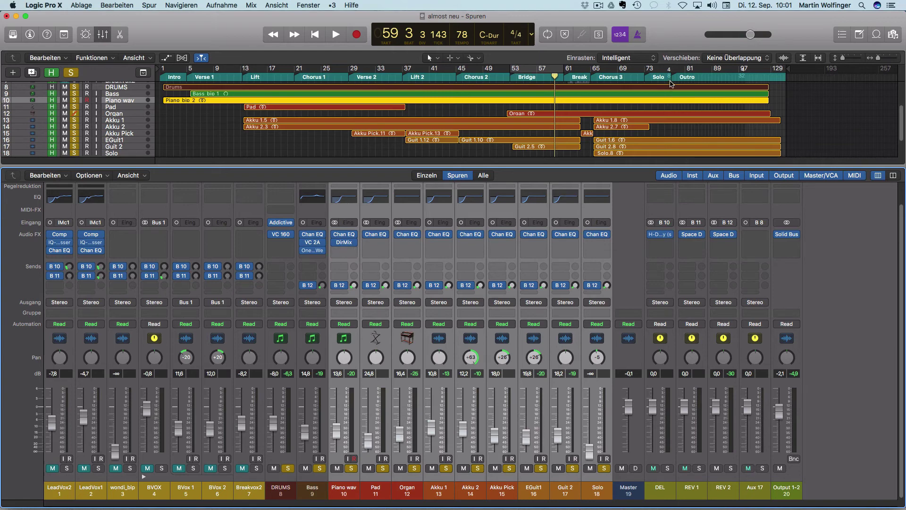
- Play from bar 77 comparing the selected tracks' Channel EQs off and on, and check Akku 2's low-cut curve
click(670, 76)
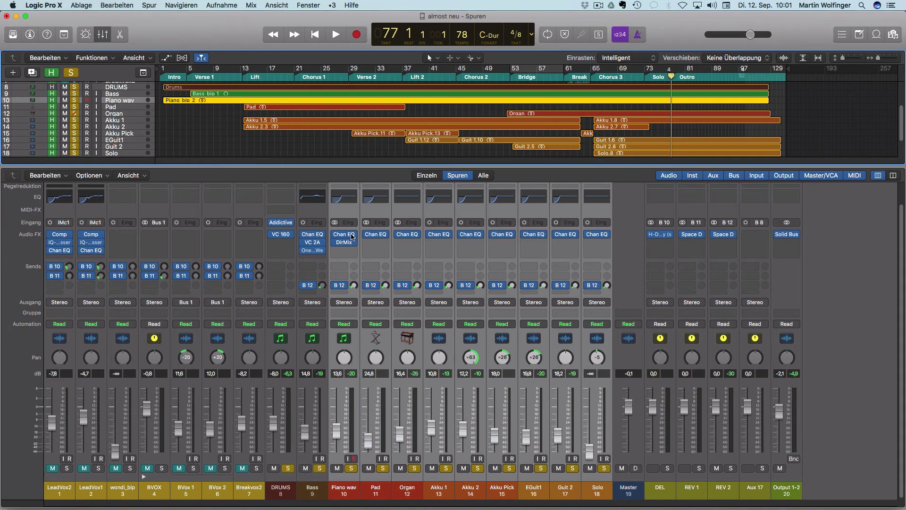
mouse_move(335, 237)
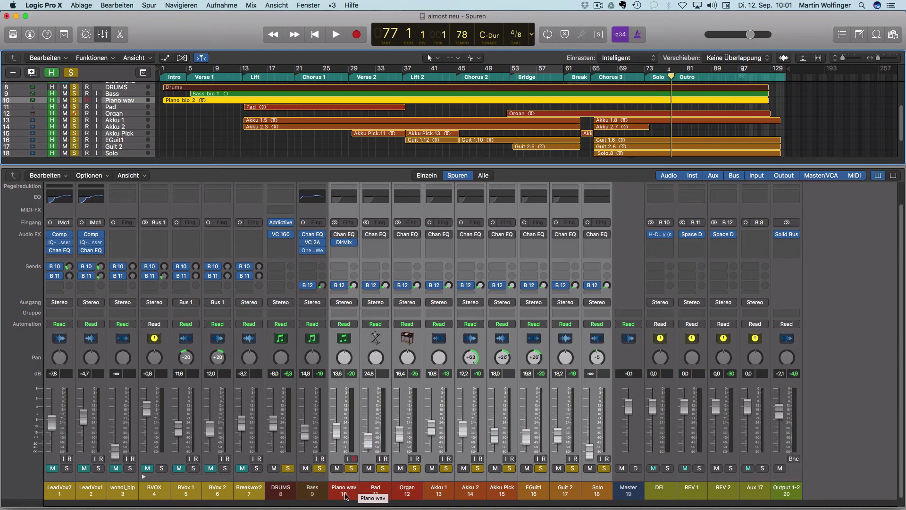
key(space)
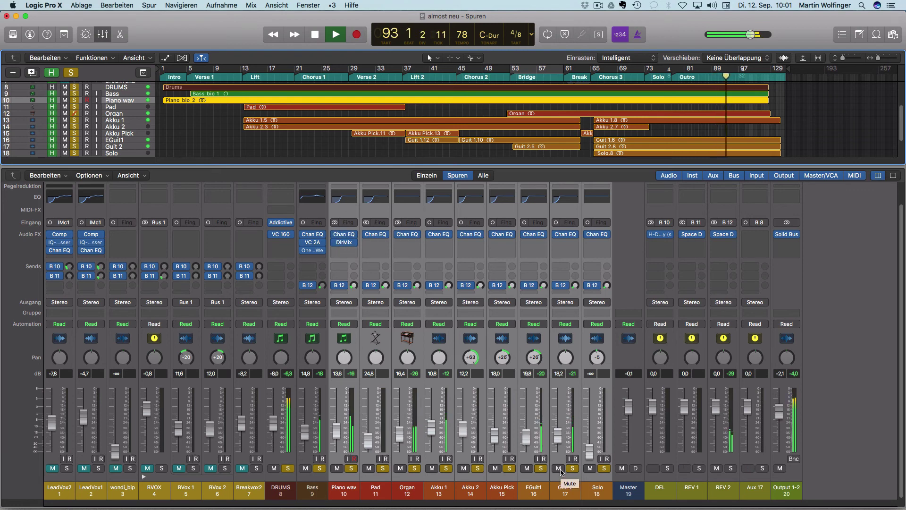
key(space)
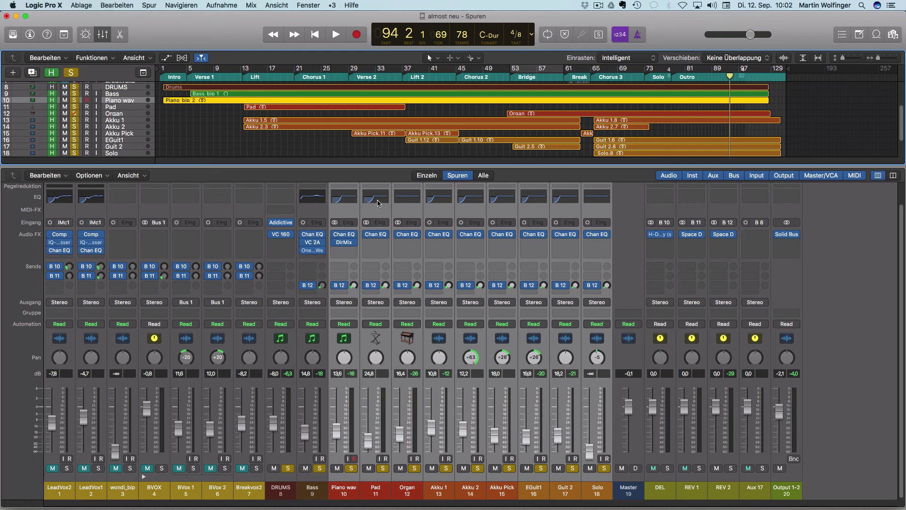
click(471, 202)
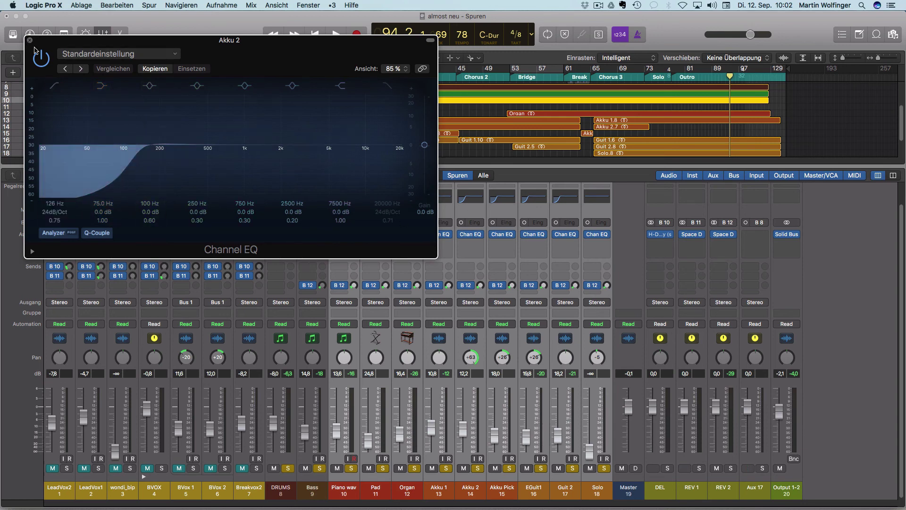
click(29, 40)
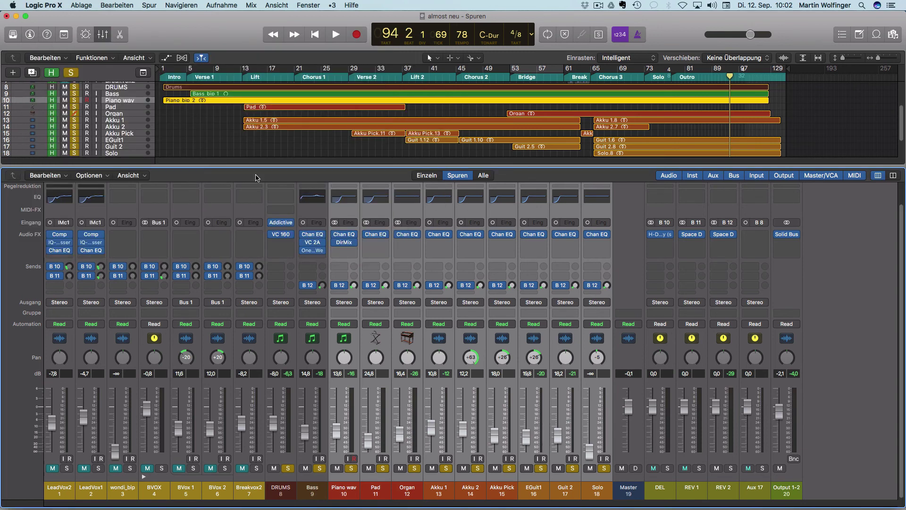